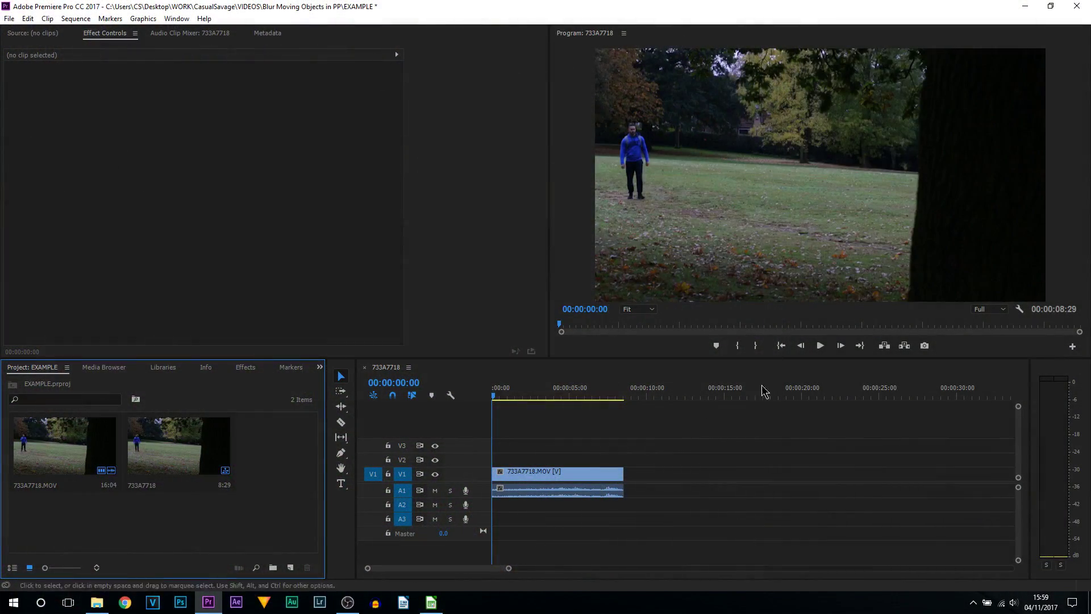
Play the footage to see the man's walk across the park, and return the playhead near the start
click(820, 345)
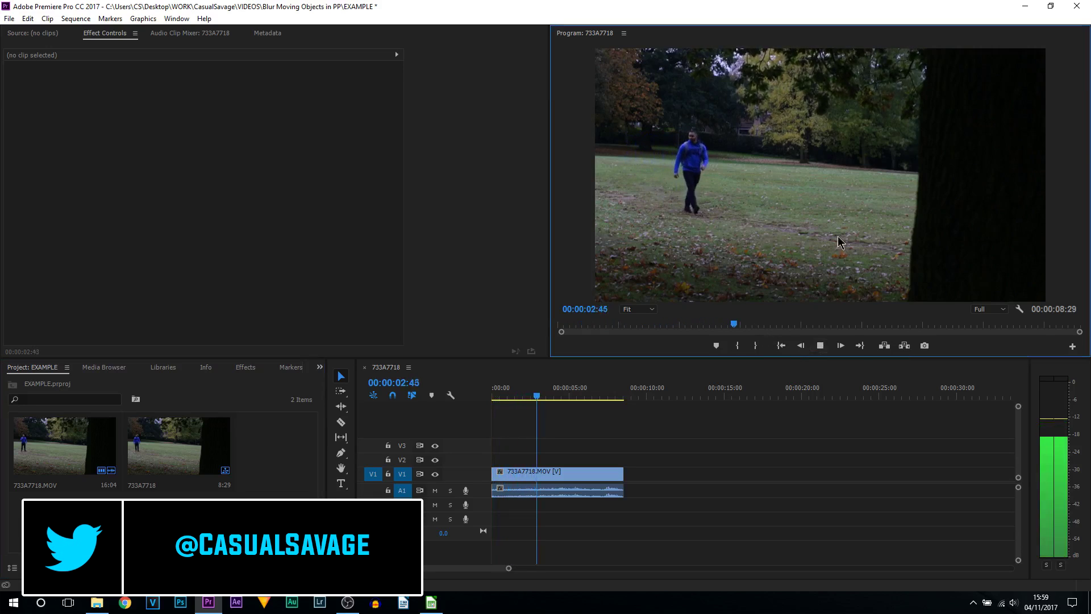
click(820, 345)
drag(568, 396, 495, 399)
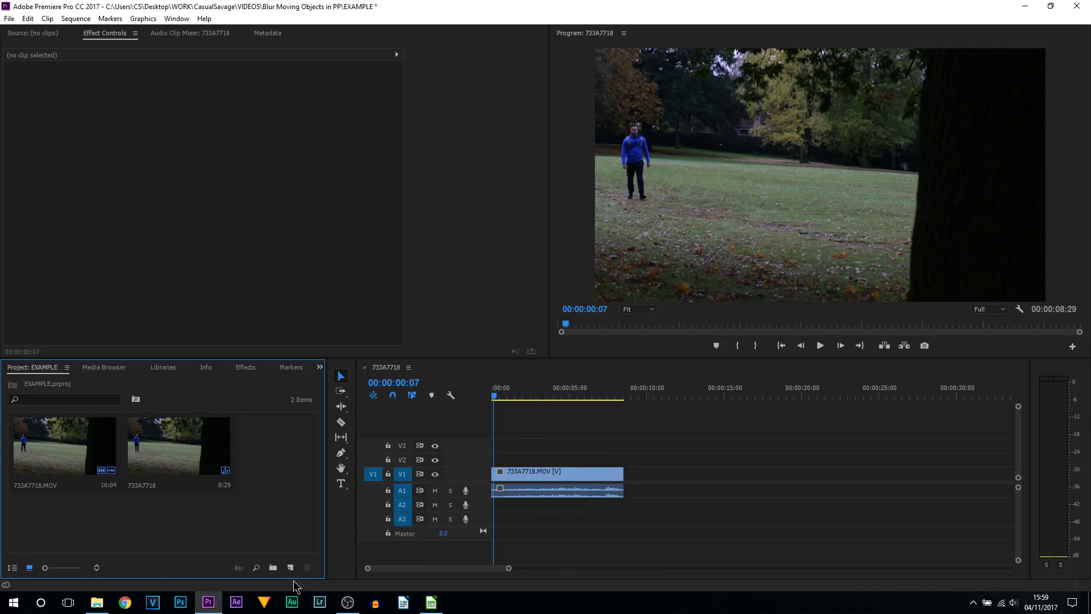
Create a 1280 x 720 adjustment layer at 50.00 fps with square pixels in the project
right_click(261, 483)
mouse_move(312, 533)
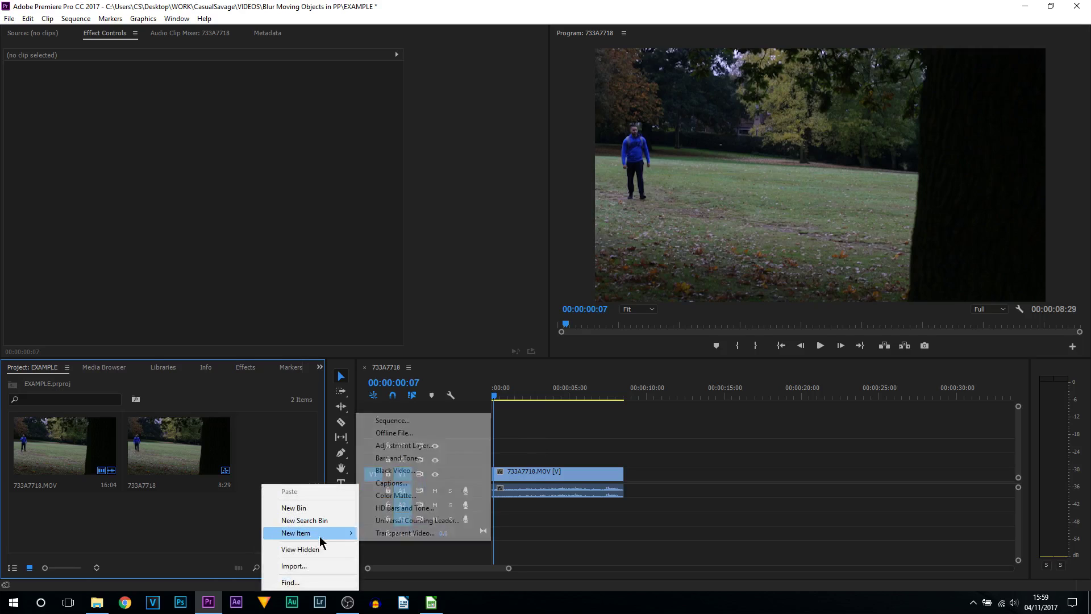
click(424, 446)
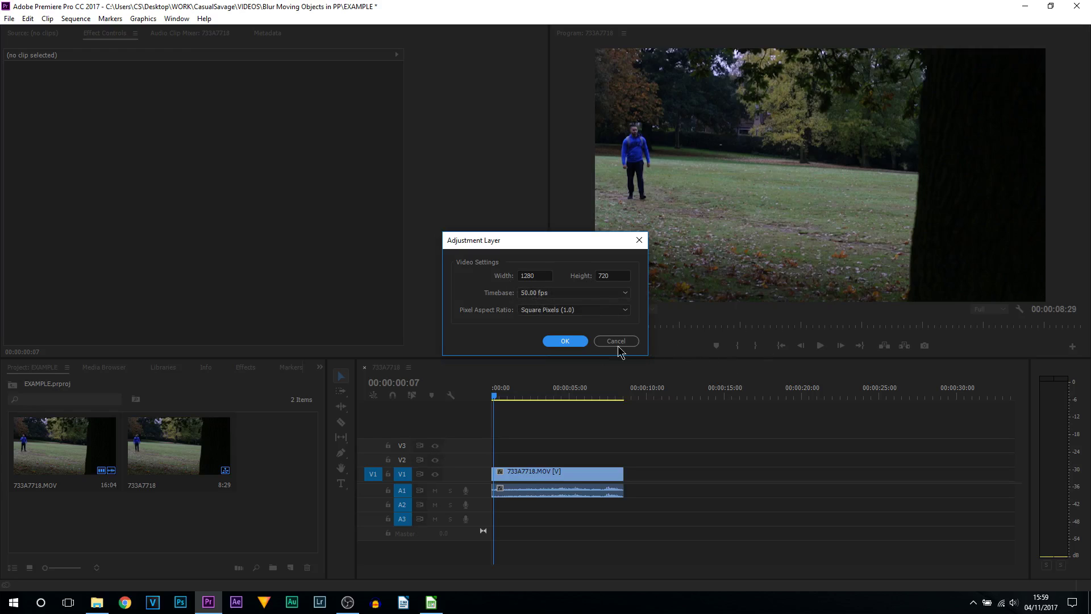
click(565, 341)
Place the adjustment layer on V2 above the clip, extend it to the clip's end, and return the playhead to the start
drag(264, 475, 476, 457)
drag(564, 456, 622, 461)
drag(565, 386, 510, 388)
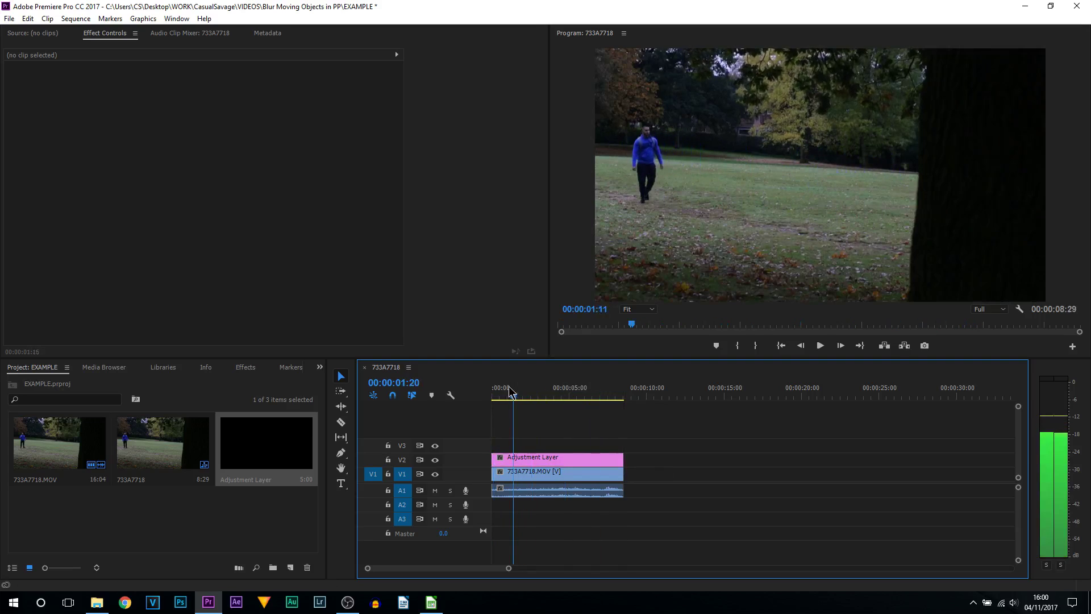
key(Home)
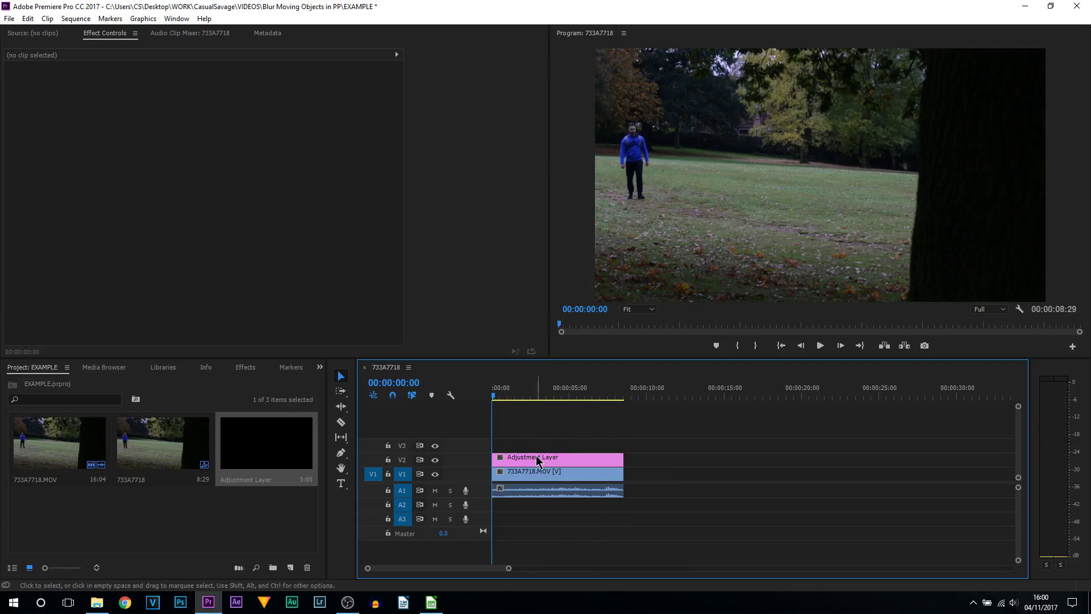
Apply the Gaussian Blur effect from Blur & Sharpen to the adjustment layer
click(252, 370)
click(8, 444)
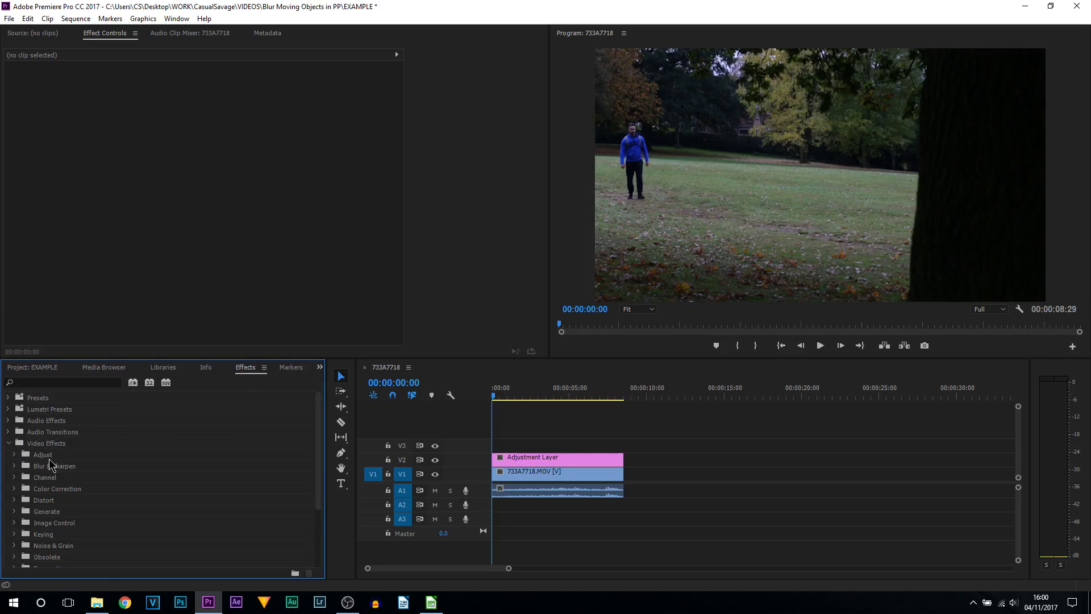
click(14, 467)
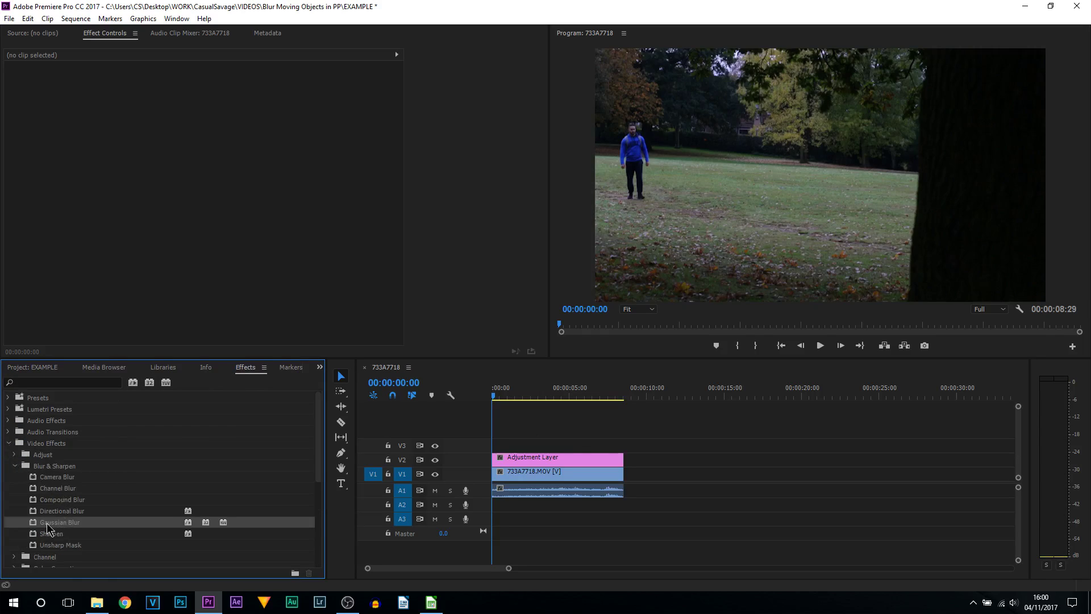
drag(61, 523, 521, 460)
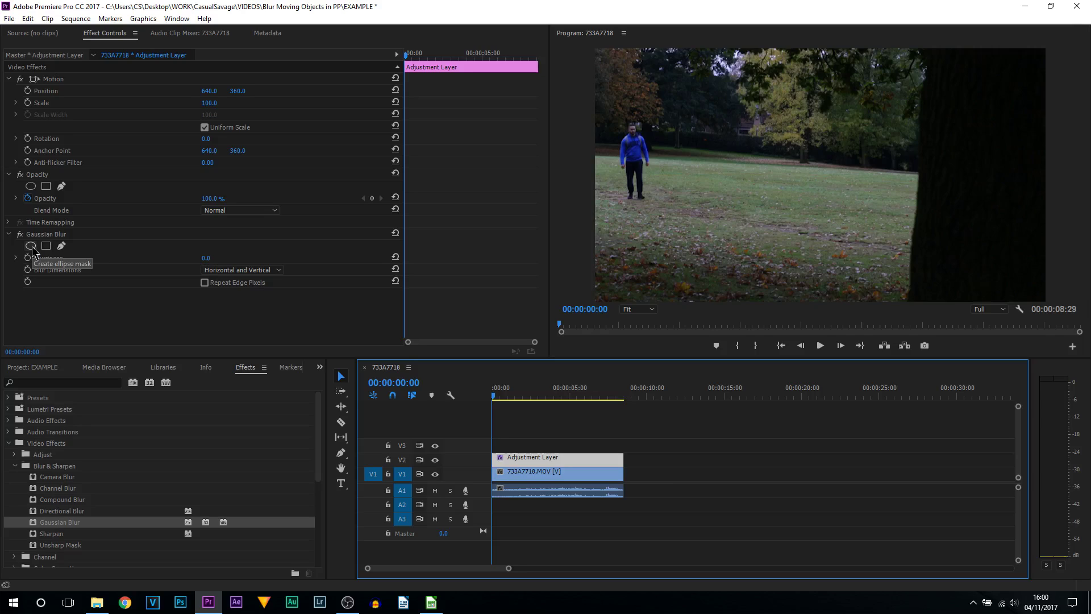
click(61, 246)
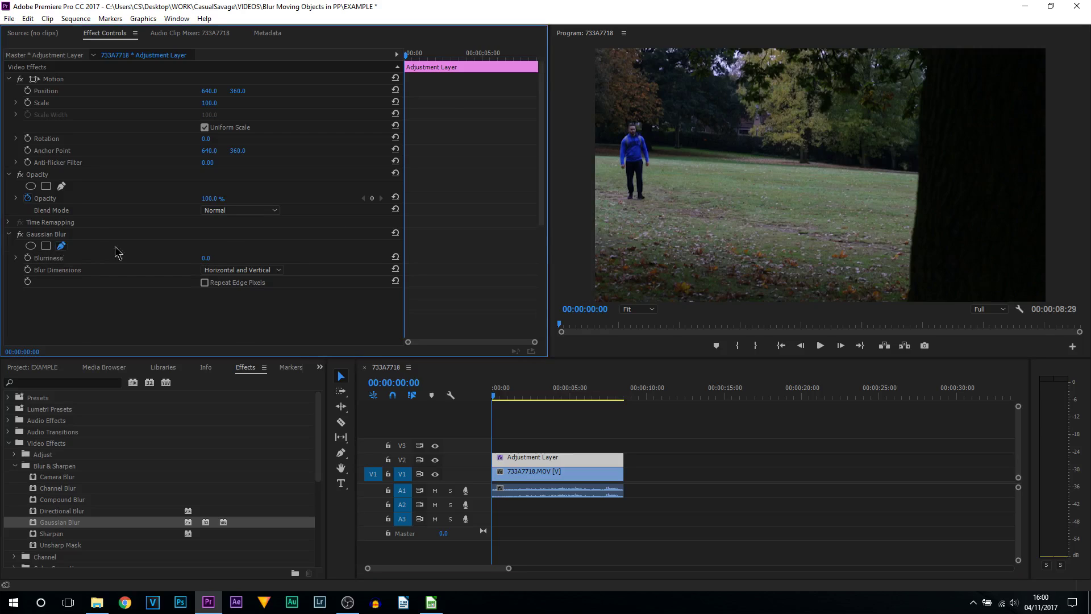
click(714, 189)
click(799, 213)
click(808, 152)
click(762, 117)
click(724, 145)
click(724, 184)
click(754, 173)
click(715, 156)
click(735, 228)
click(760, 219)
click(806, 202)
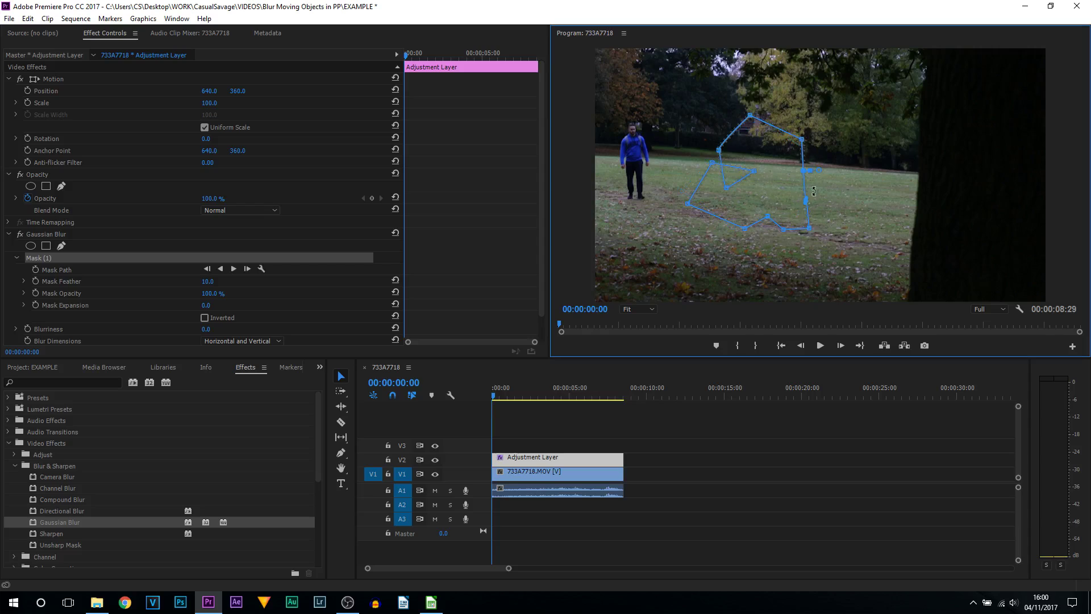
drag(760, 173, 767, 171)
click(28, 266)
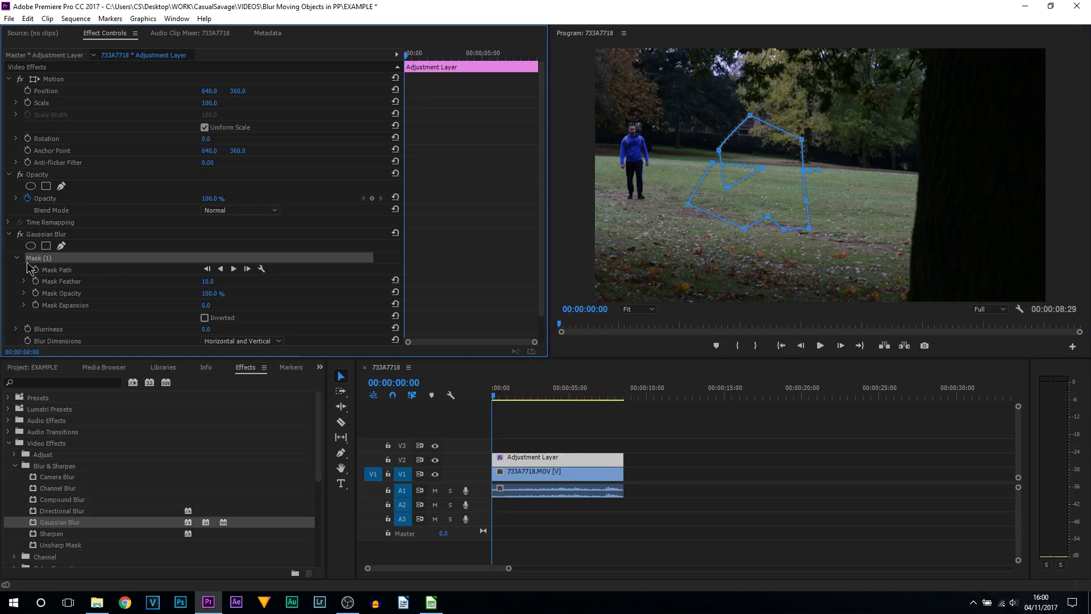
key(Delete)
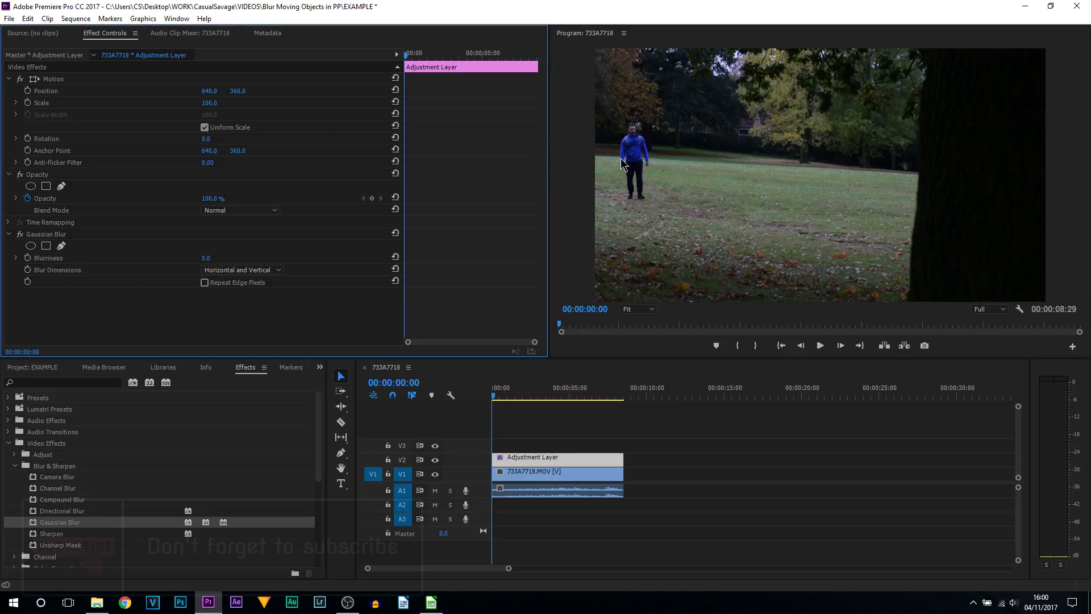
Add an ellipse mask to the Gaussian Blur and shrink and position it around the man's head
click(31, 247)
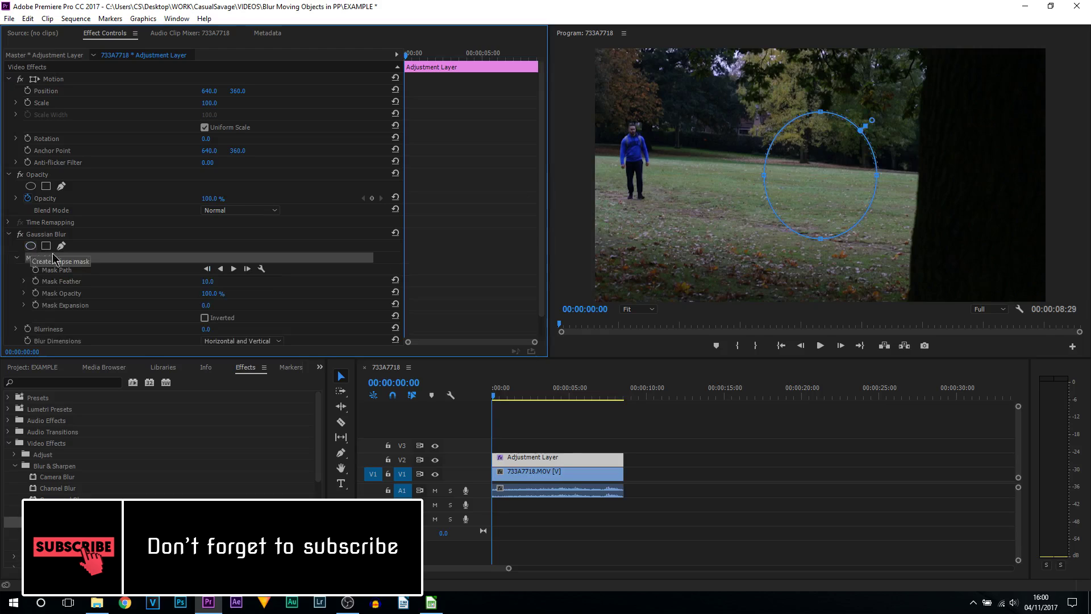
click(784, 156)
drag(785, 156, 656, 130)
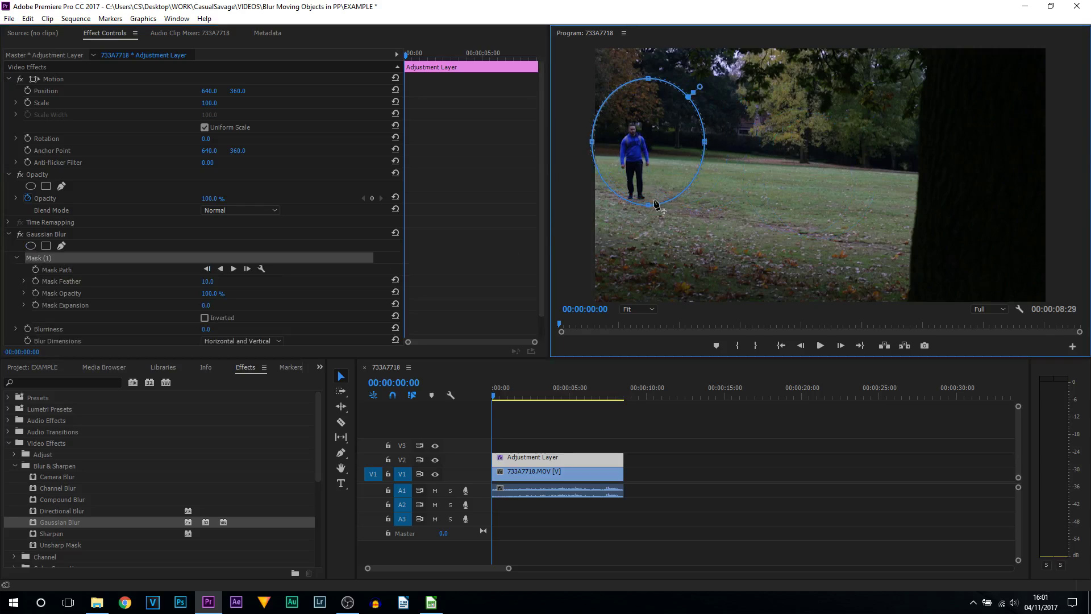
drag(650, 206, 650, 144)
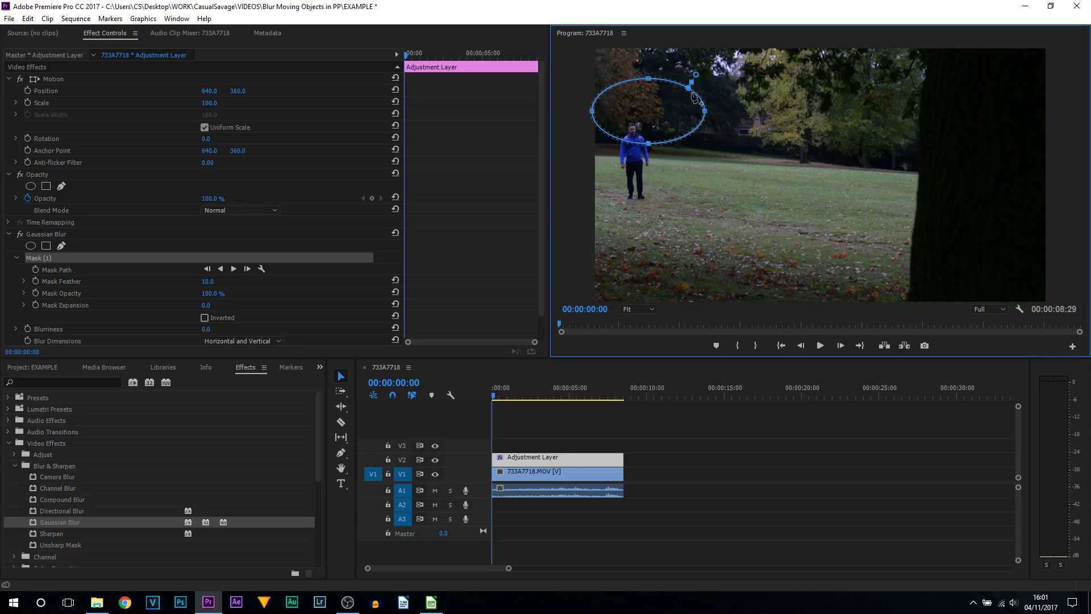
drag(705, 112, 649, 112)
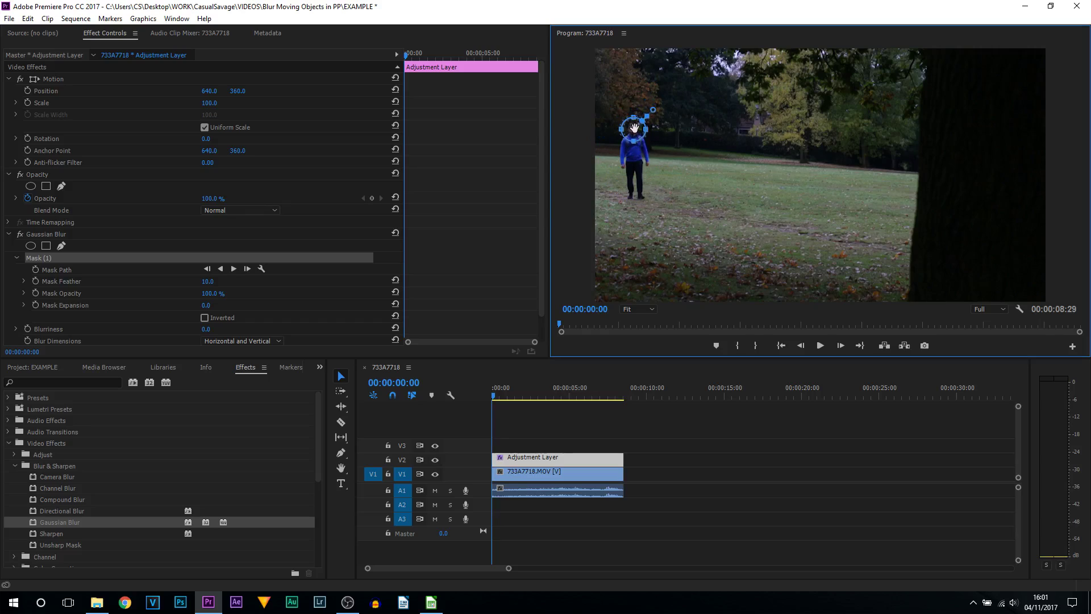
drag(634, 127, 635, 130)
Set the Gaussian Blur's Blurriness to 50
scroll(50, 335, down, 1)
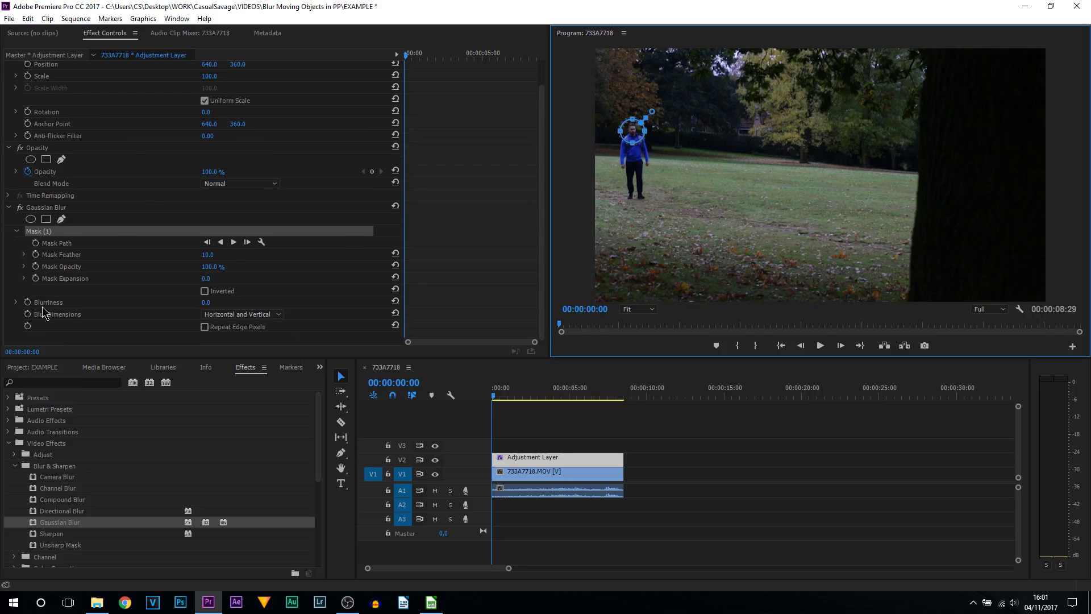
click(47, 305)
drag(206, 302, 293, 302)
drag(221, 303, 226, 302)
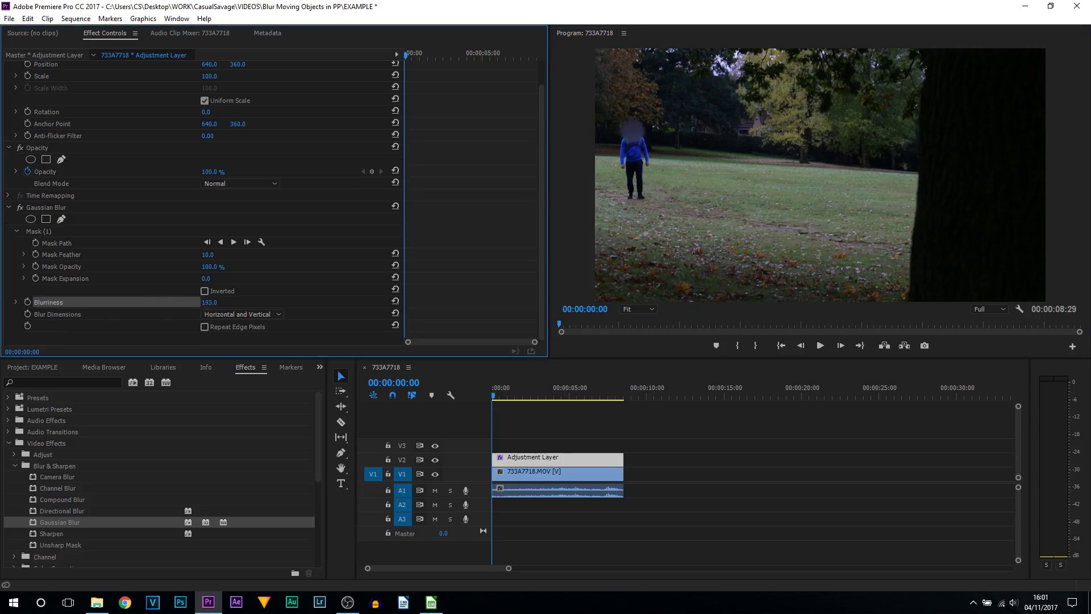
drag(372, 302, 223, 302)
drag(206, 302, 189, 302)
Play the opening seconds to check the blur against the moving head, and return to the first frame
click(494, 400)
key(space)
key(space)
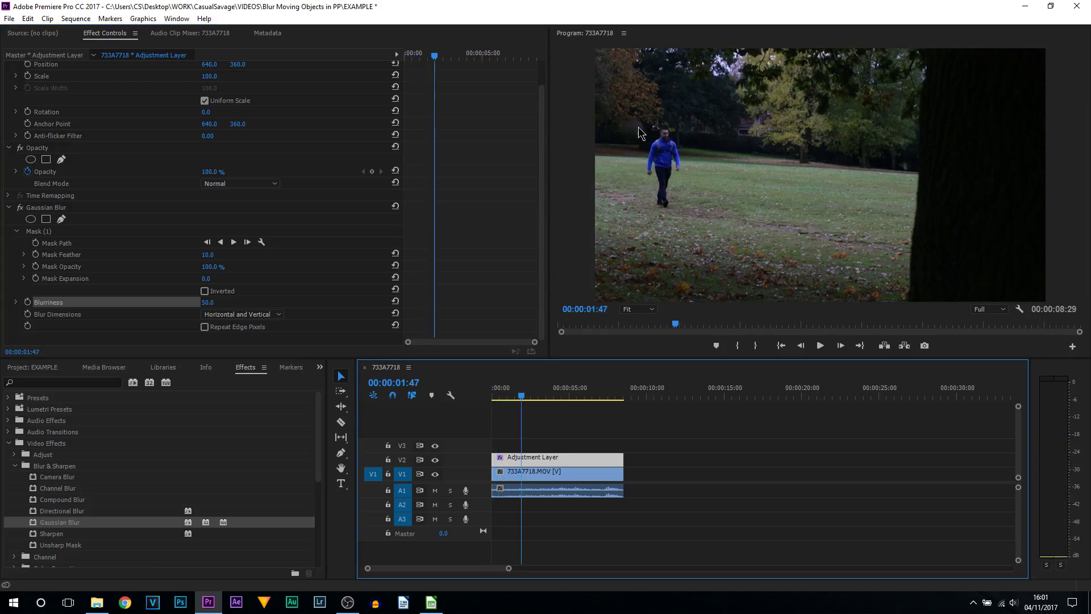
drag(523, 403, 479, 405)
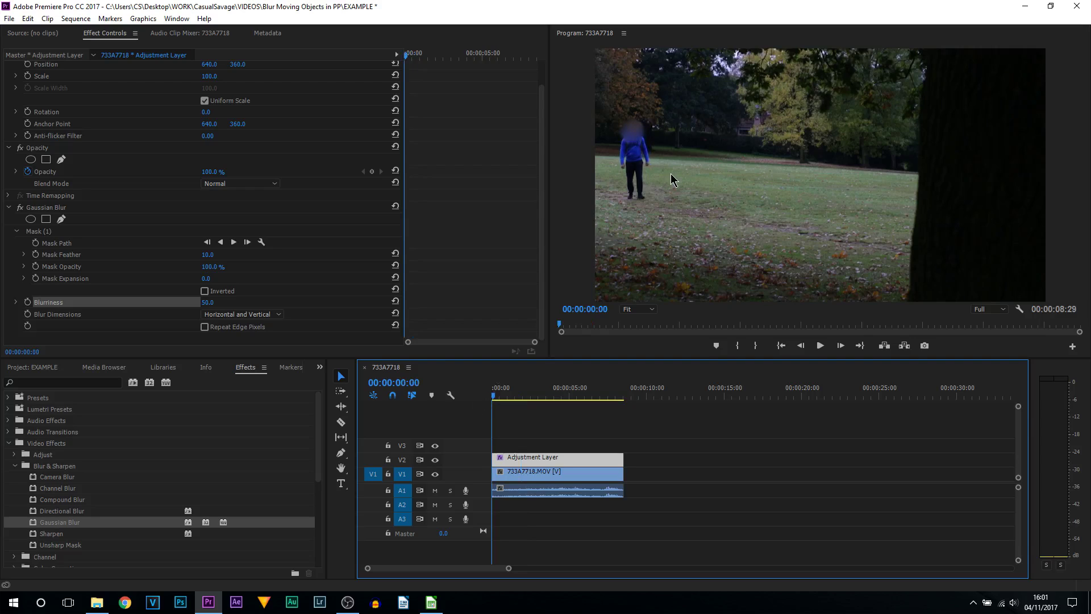
Turn on Mask Path keyframing at the first frame and reposition the mask over the man's head at 00:00:00:31
click(52, 232)
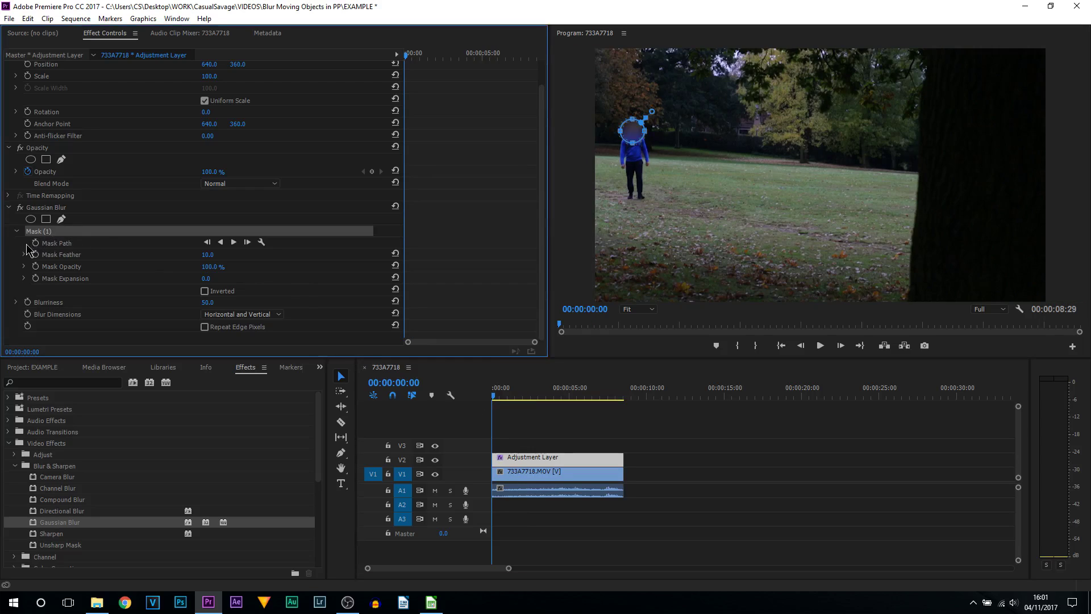
click(36, 244)
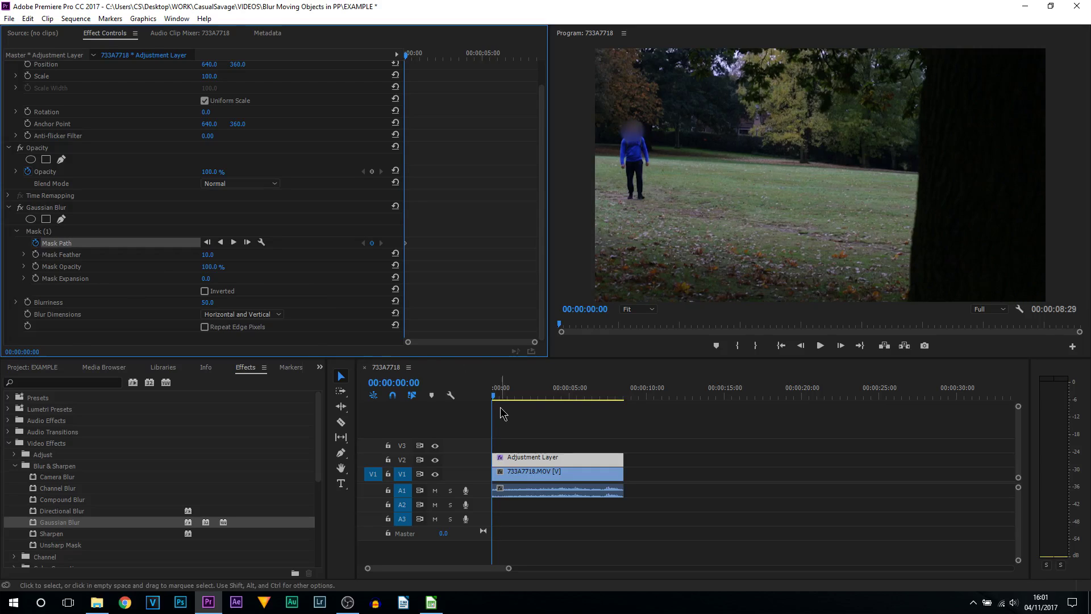
drag(494, 399, 505, 402)
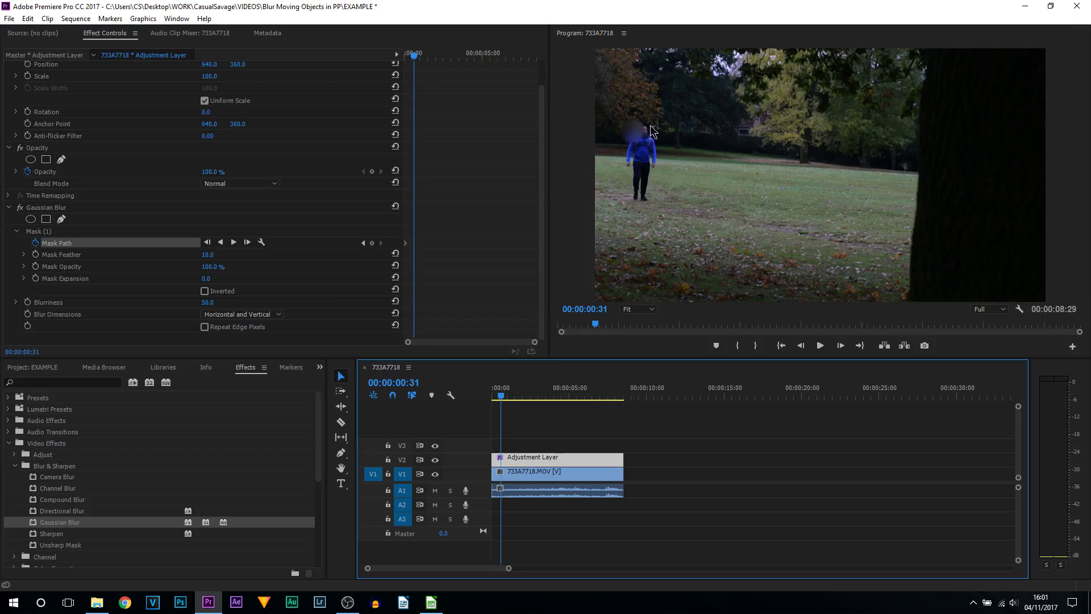
click(46, 232)
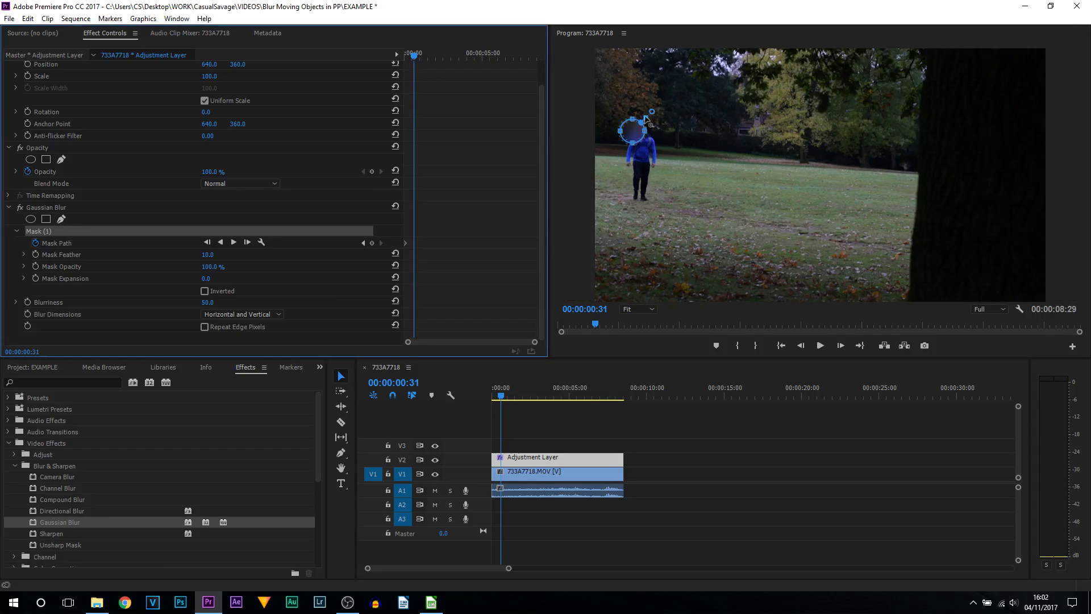
drag(634, 130, 644, 130)
Advance in small increments to 00:00:02:14, keyframing the mask over the man's head at each position
click(504, 397)
click(514, 397)
drag(647, 132, 656, 132)
click(519, 396)
click(520, 396)
drag(653, 130, 673, 132)
click(522, 396)
click(526, 396)
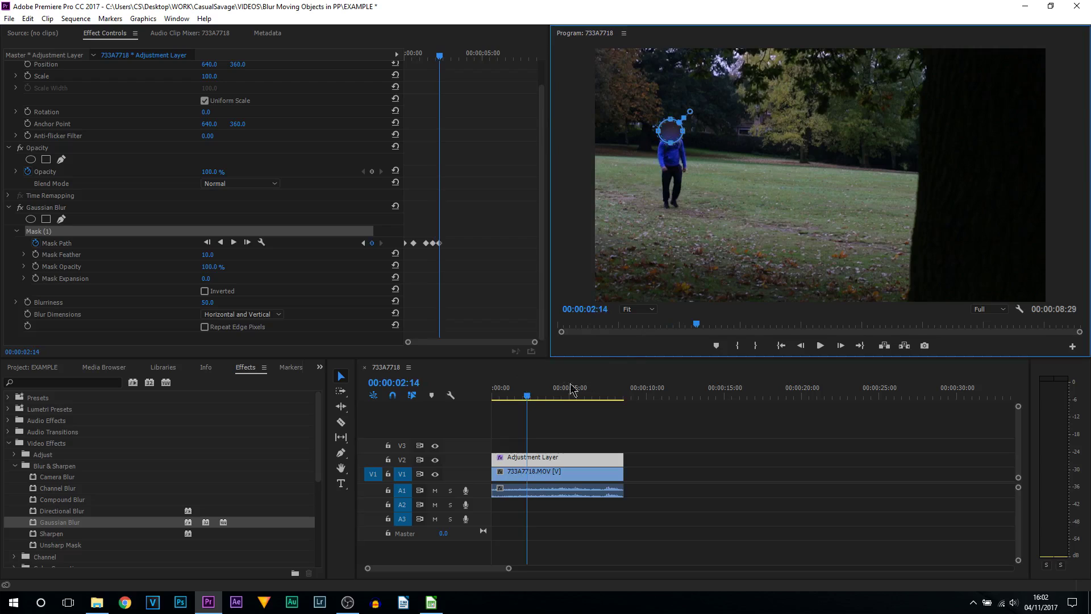
Continue keyframing the mask over the walking man's head from 00:00:02:27 to about 00:00:06:30
click(530, 396)
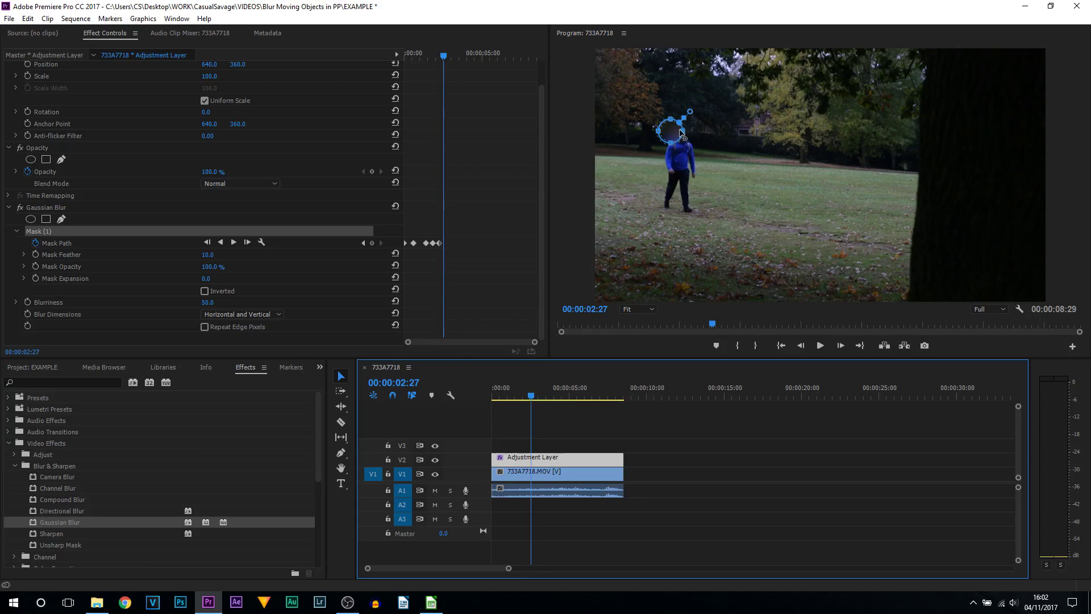
drag(673, 130, 745, 137)
click(535, 396)
click(542, 396)
click(554, 396)
click(565, 396)
drag(761, 137, 775, 137)
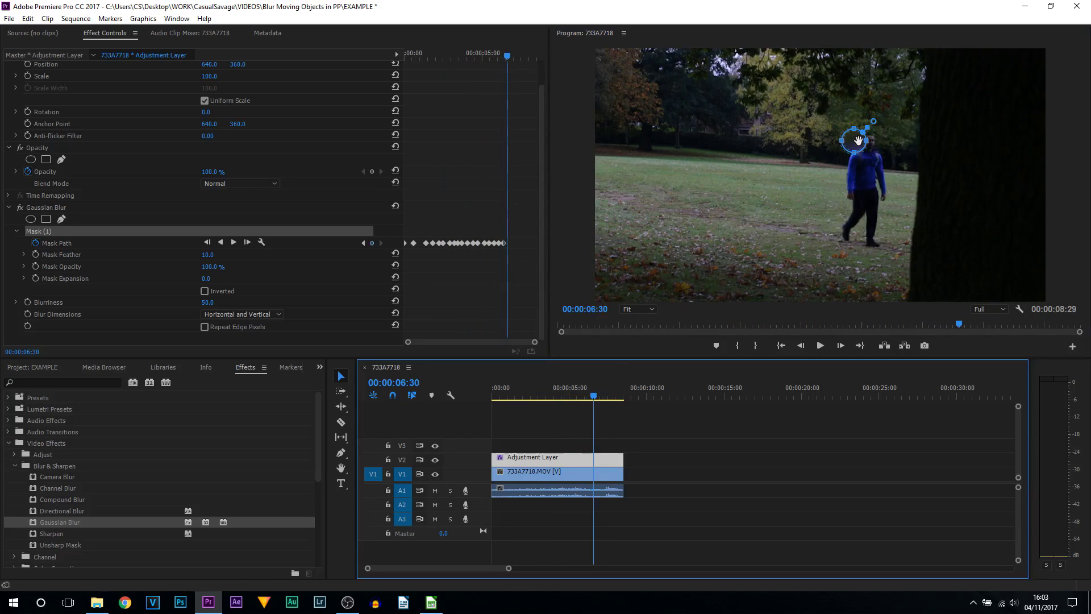
Reposition the mask over the man's head at 00:00:07:22, where he passes behind the tree
drag(534, 342, 485, 344)
click(60, 231)
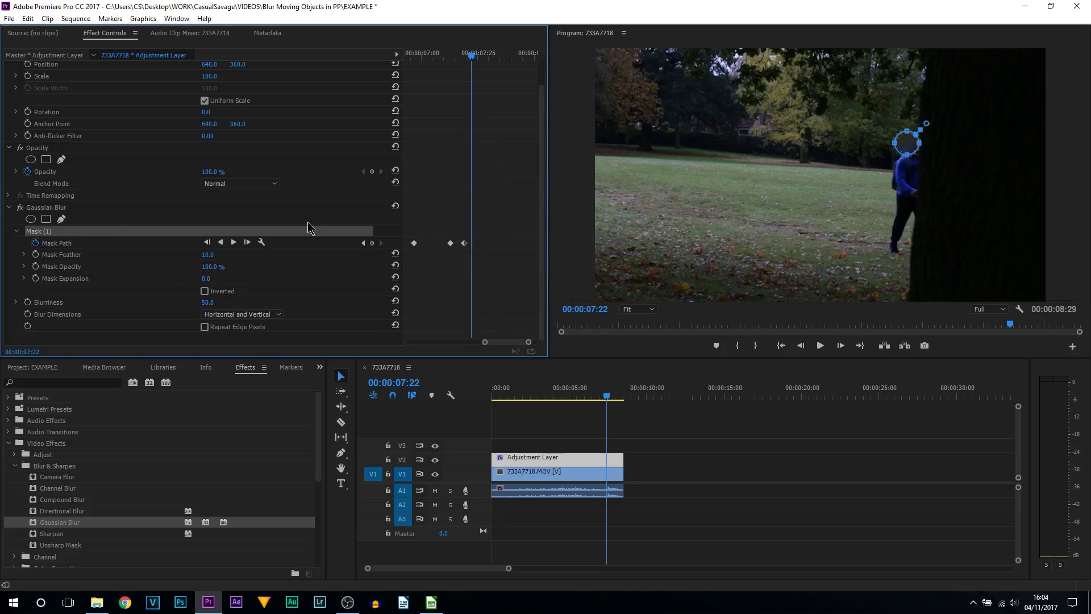
drag(908, 139, 912, 140)
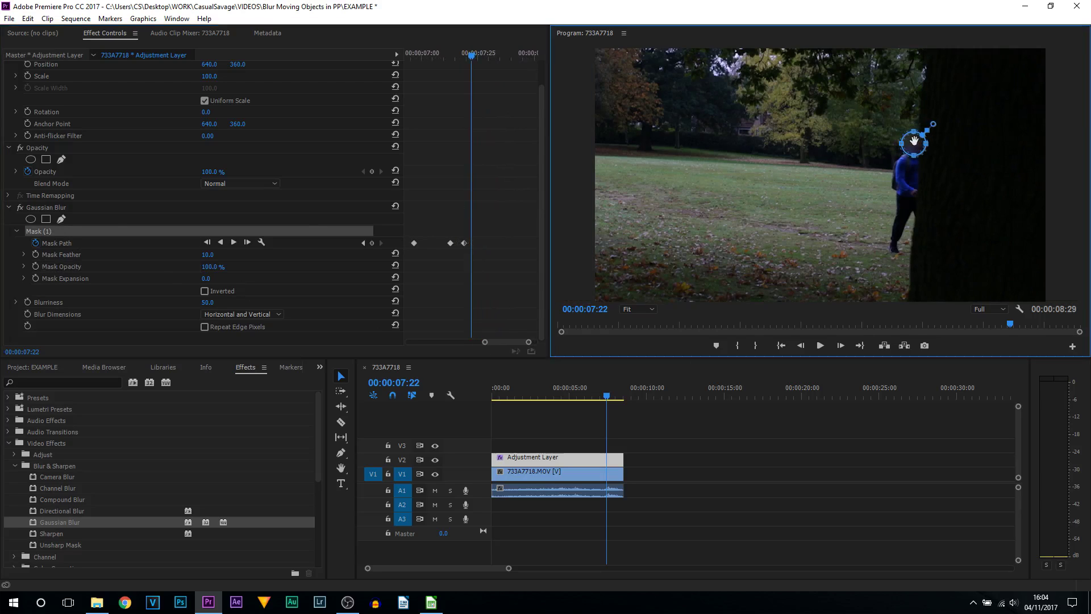
Play the end of the clip to check the mask behind the tree, and return to 00:00:07:22
click(609, 400)
key(space)
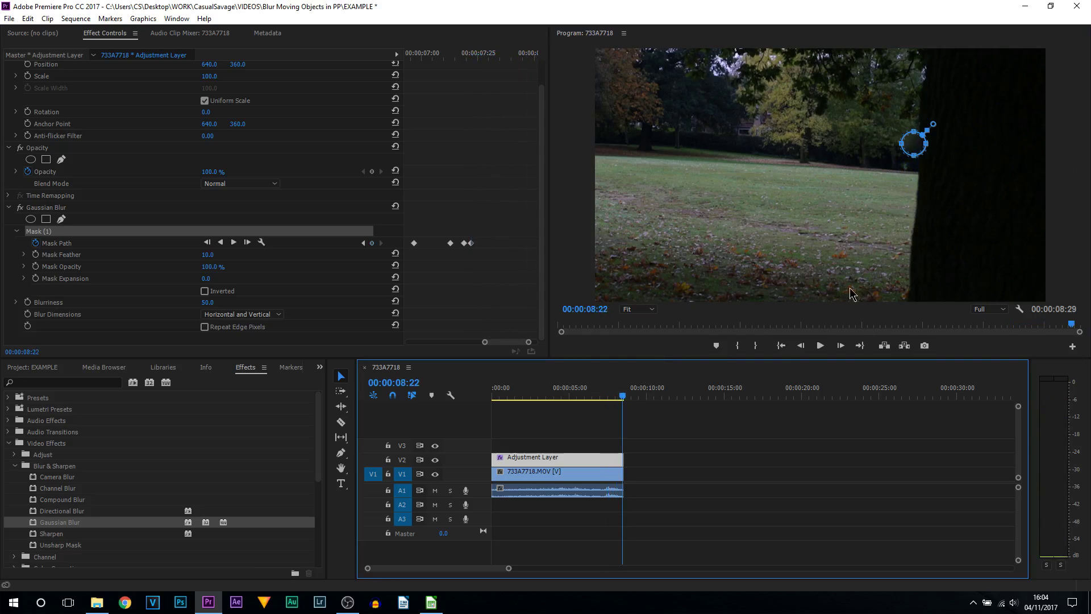
click(609, 399)
key(space)
drag(608, 395, 607, 400)
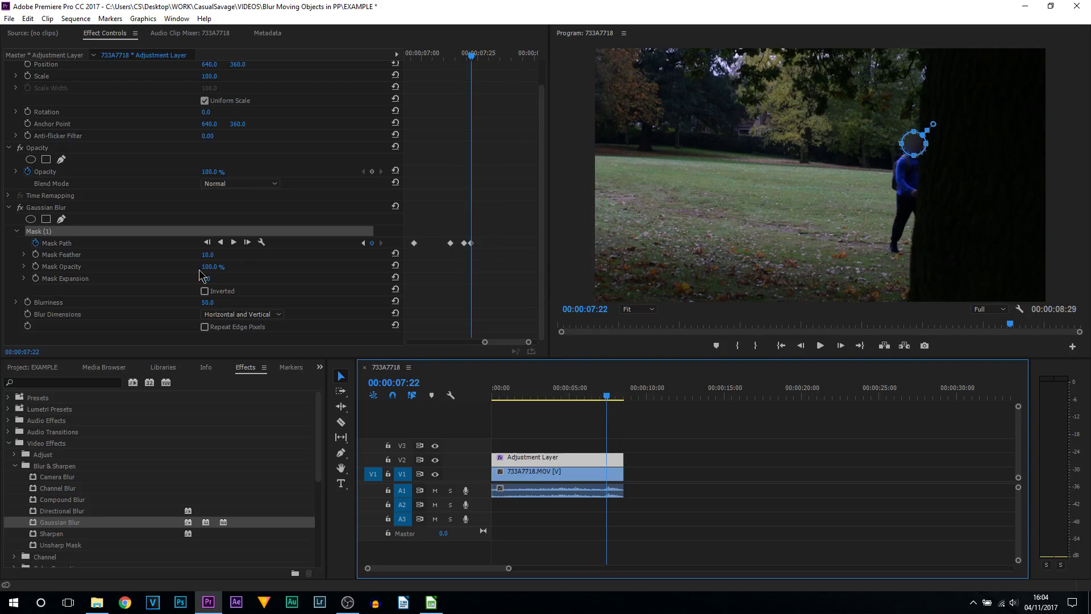
Keyframe the mask's opacity at 100% at 00:00:07:22, and set it to 0% one frame further on at 00:00:07:23
click(37, 268)
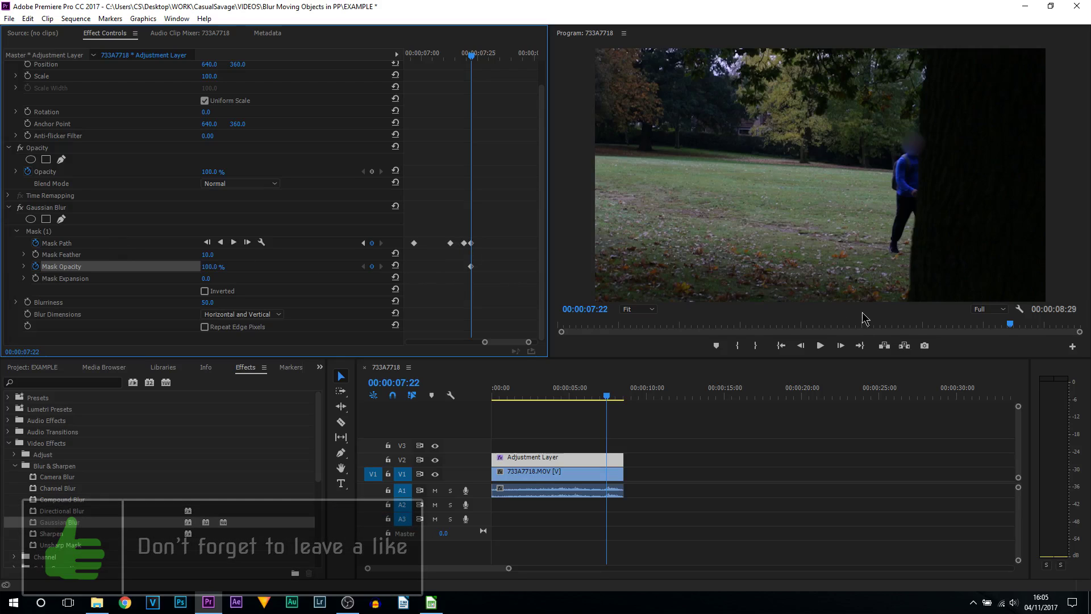
click(842, 347)
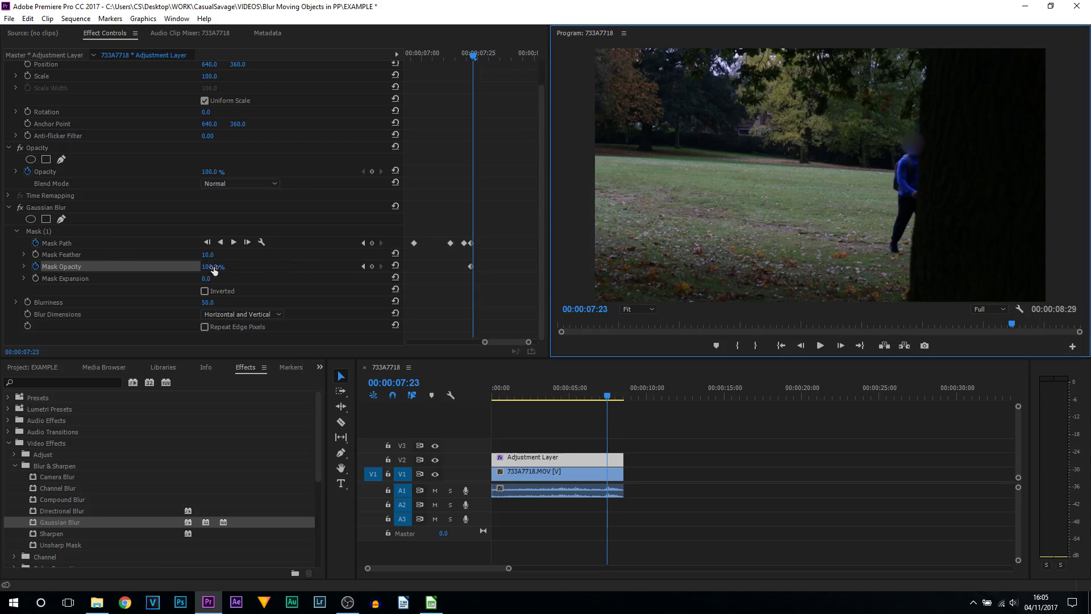
drag(213, 267, 199, 268)
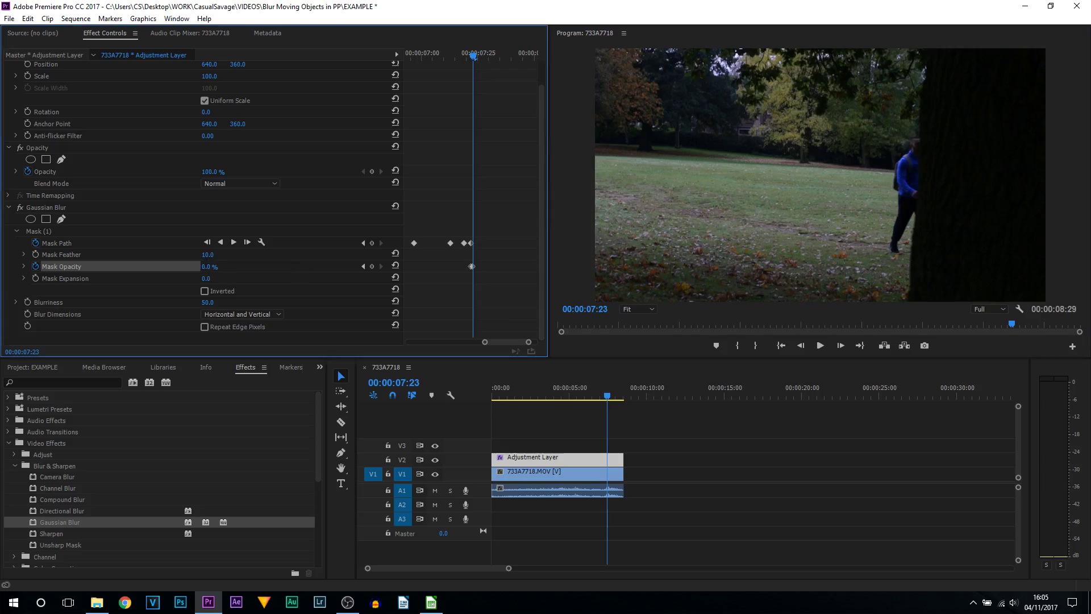
Examine the two mask opacity keyframes up close and return to 00:00:07:21 to compare the blur before the cut-off
drag(529, 342, 519, 346)
drag(480, 270, 457, 269)
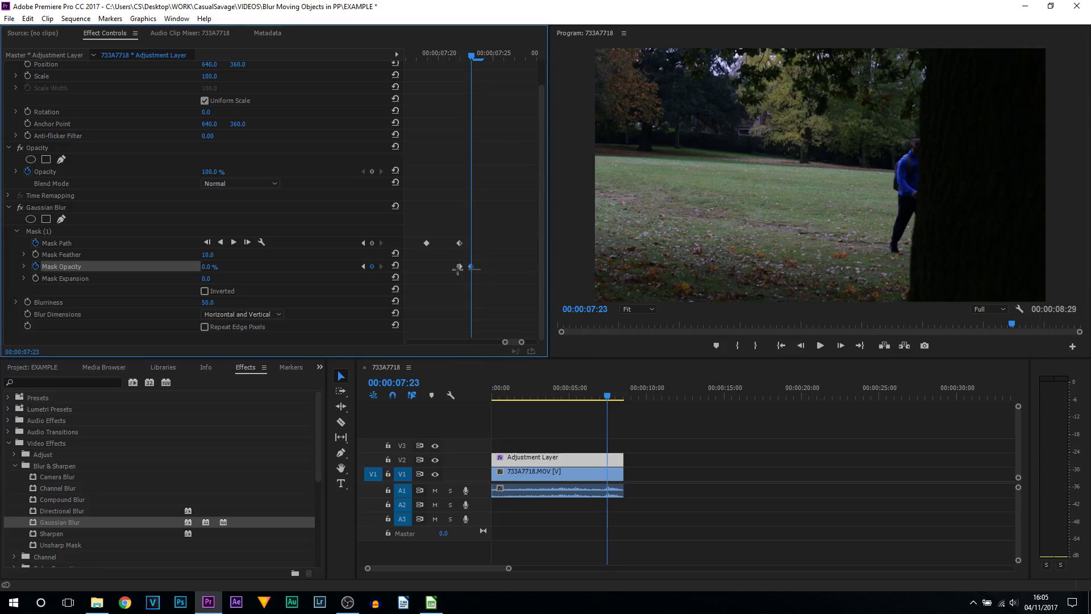
drag(478, 268, 477, 268)
mouse_move(471, 55)
mouse_down()
mouse_move(515, 55)
mouse_move(450, 60)
mouse_up()
drag(504, 342, 278, 348)
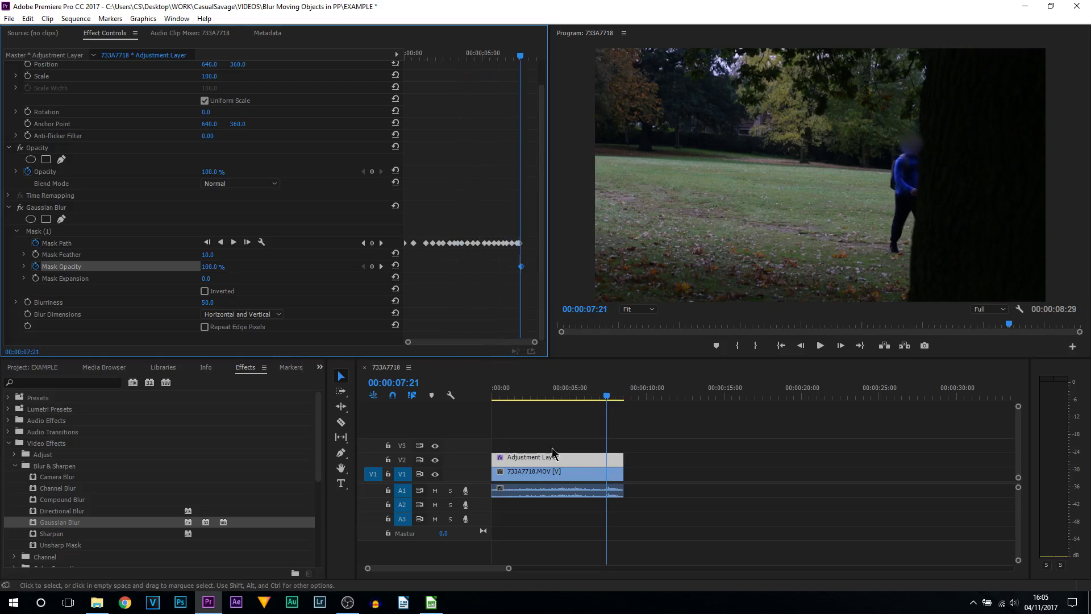
Play the whole clip from 00:00:00:00 to review the tracked face blur and its cut-off at the tree
drag(519, 391, 421, 395)
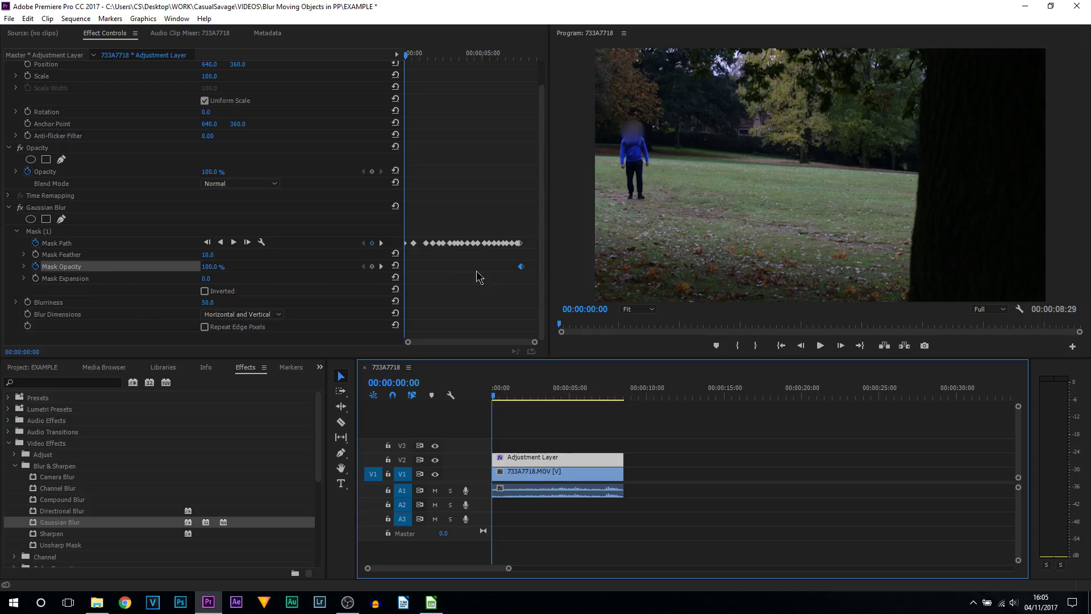
click(519, 265)
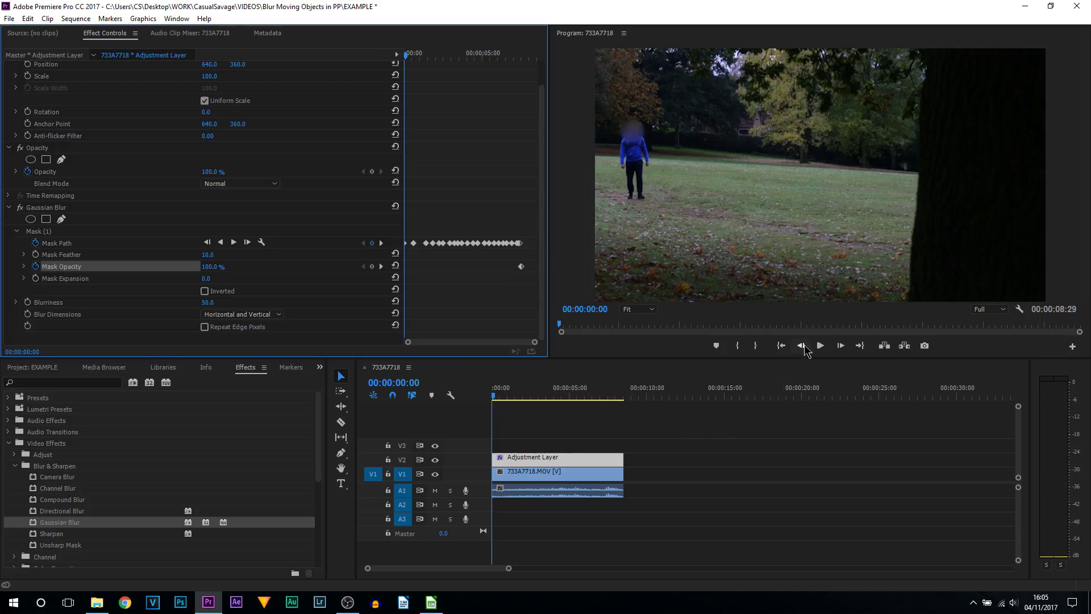
click(822, 347)
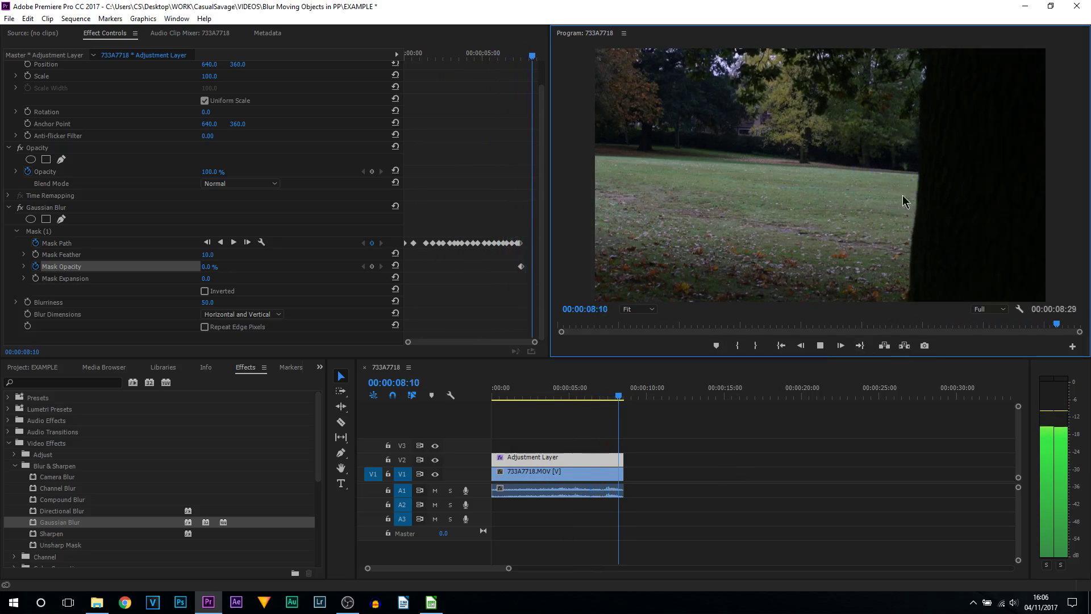
Recheck the blur around 00:00:07:26, where the man reaches the tree, and at 00:00:05:21
click(610, 397)
drag(611, 397, 612, 402)
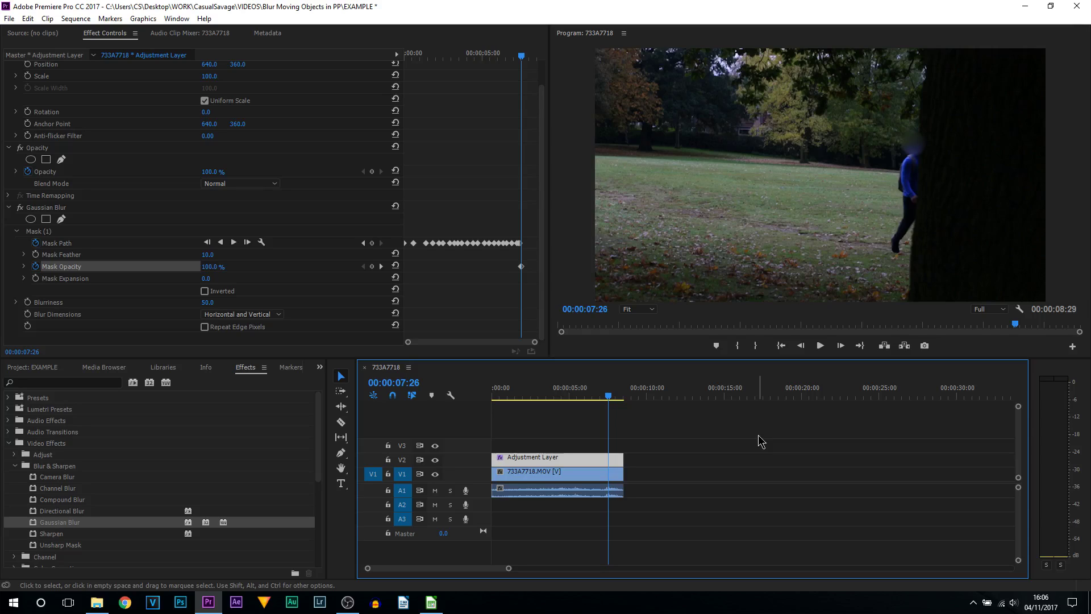
click(575, 396)
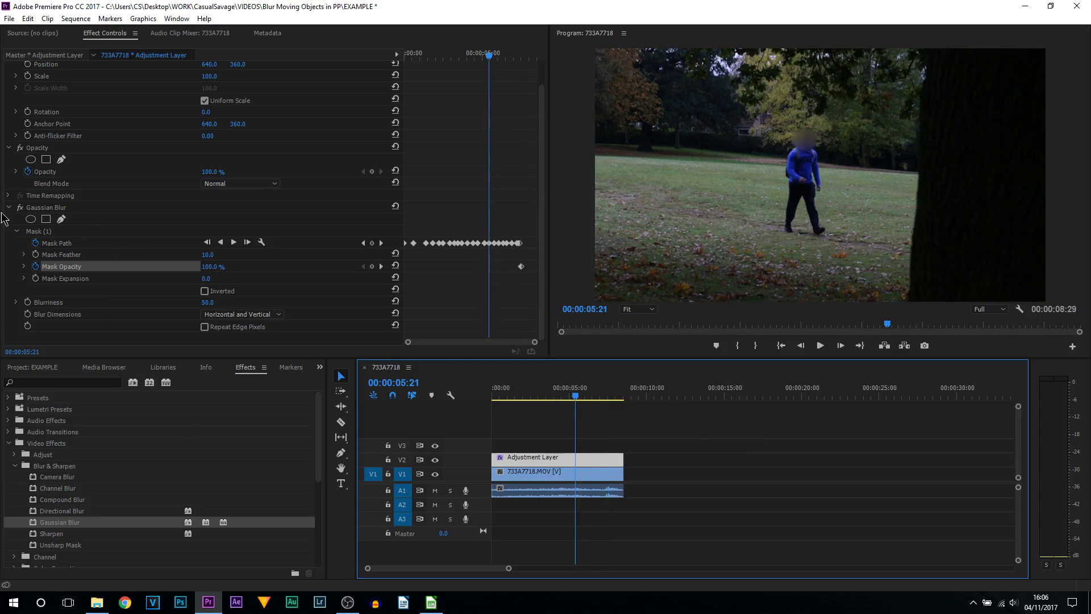